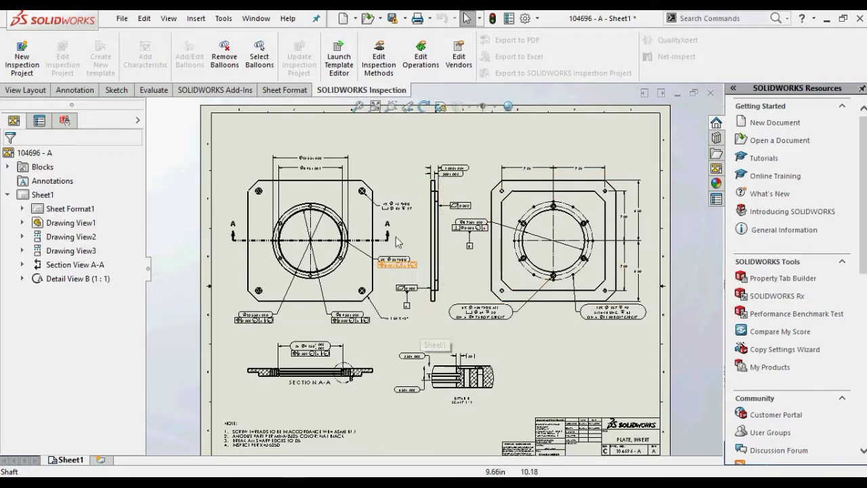
# - Create a new inspection project for the plate drawing from the Default template, with automatic extraction, clockwise sorting and auto ballooning
pyautogui.scroll(-3, 397, 242)
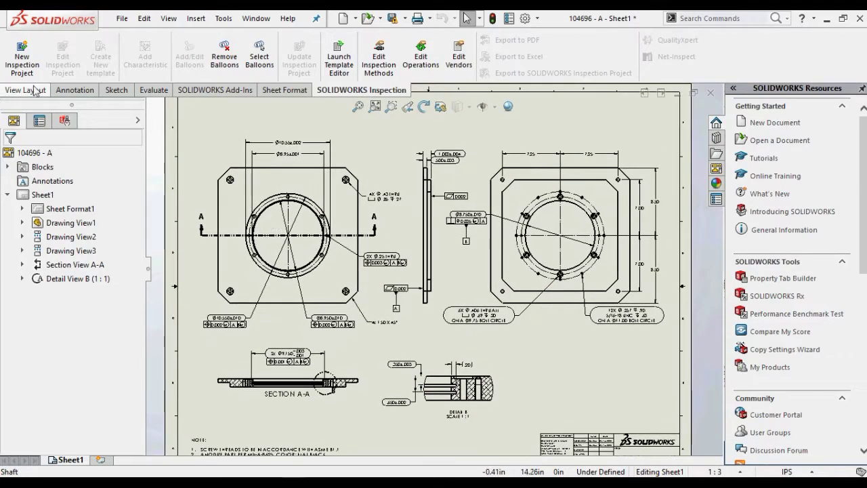
pyautogui.click(22, 57)
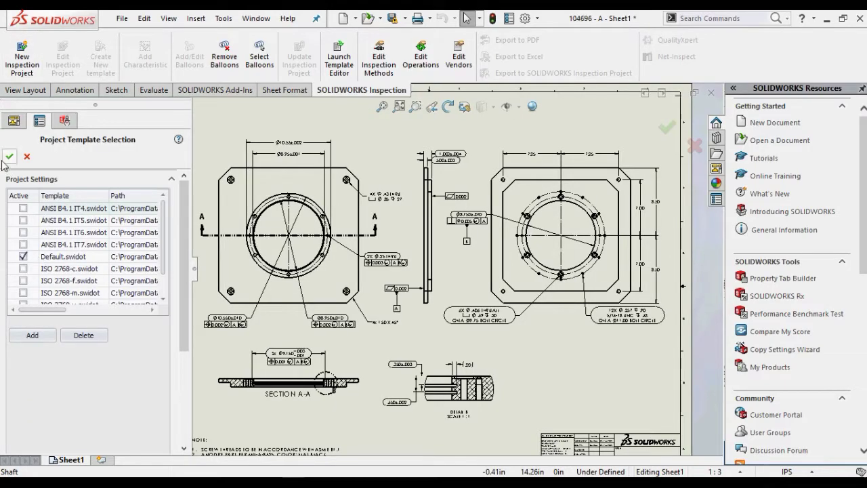
pyautogui.click(7, 158)
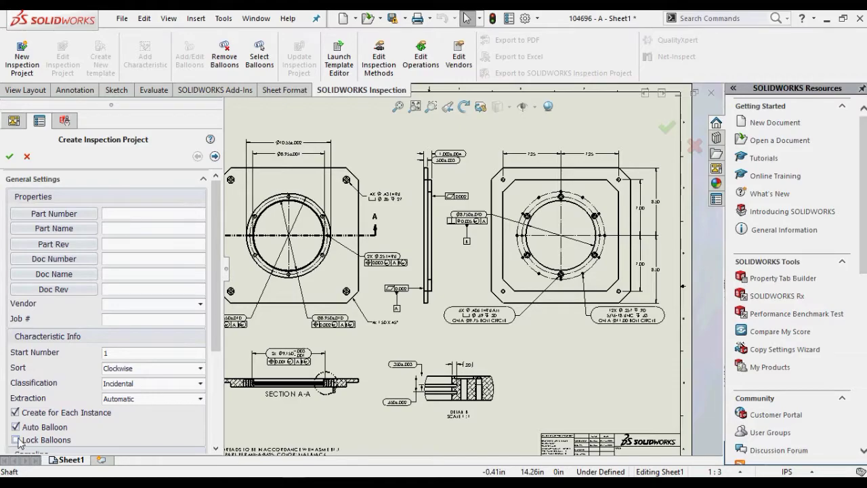
pyautogui.click(9, 156)
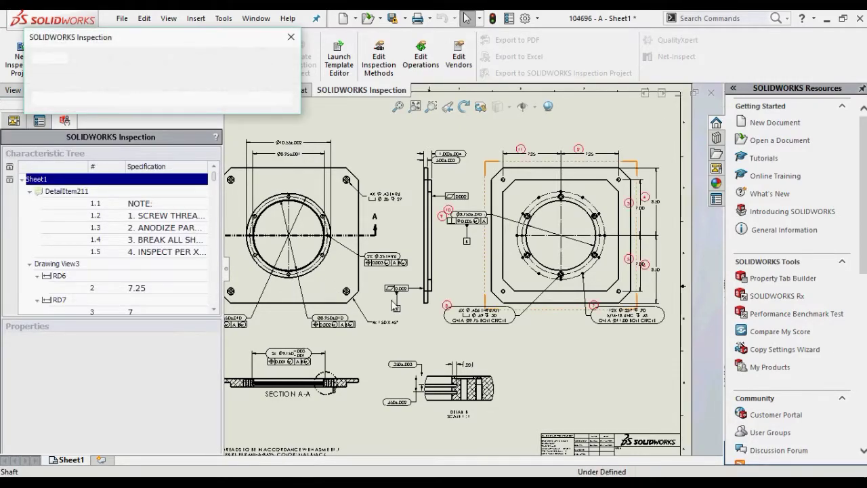
# - Delete the left of the two 7.25 horizontal dimensions above Drawing View3 and rebuild the drawing
pyautogui.scroll(-2, 587, 142)
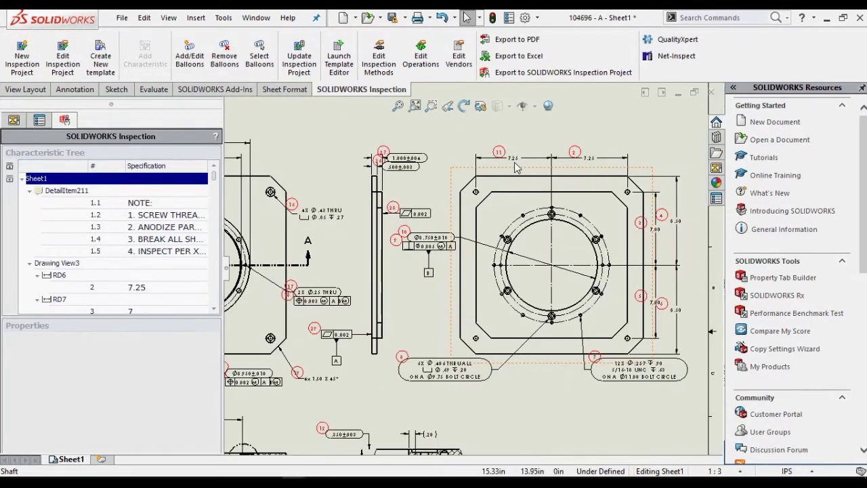
pyautogui.click(514, 175)
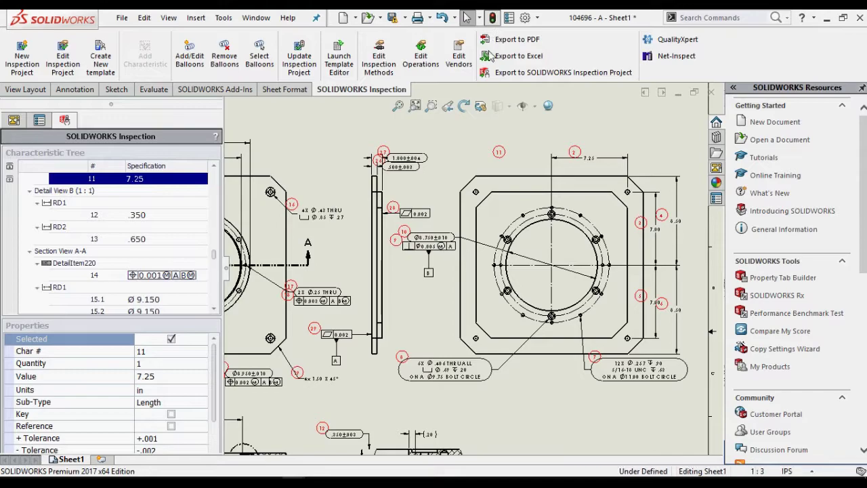
pyautogui.press('Escape')
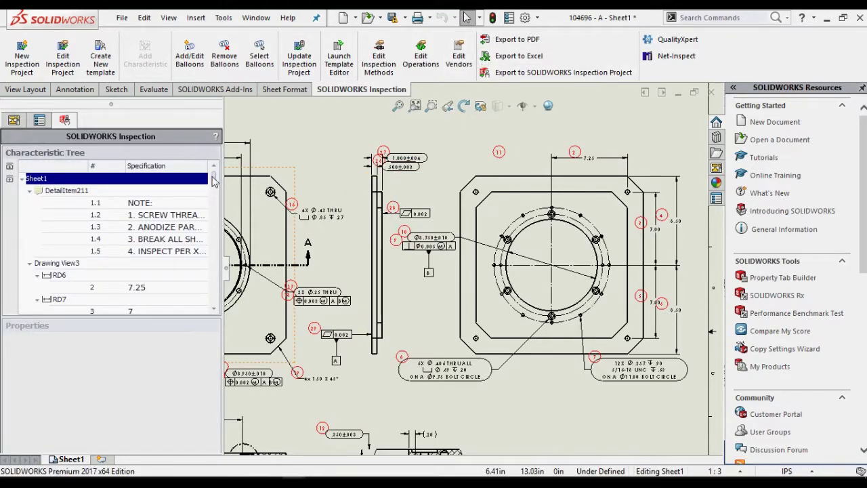
# - Remove the red-flagged RD5 characteristic of the deleted 7.25 dimension from the characteristic tree
pyautogui.moveTo(214, 180); pyautogui.dragTo(217, 252)
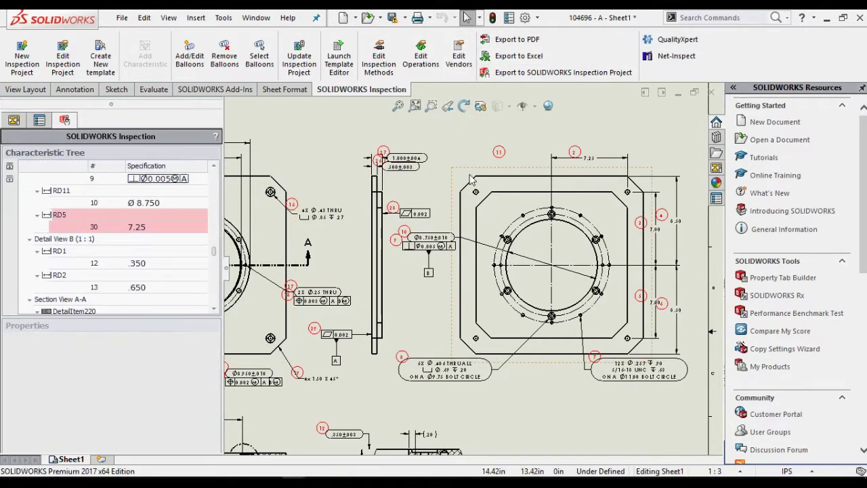
pyautogui.rightClick(179, 216)
pyautogui.click(196, 230)
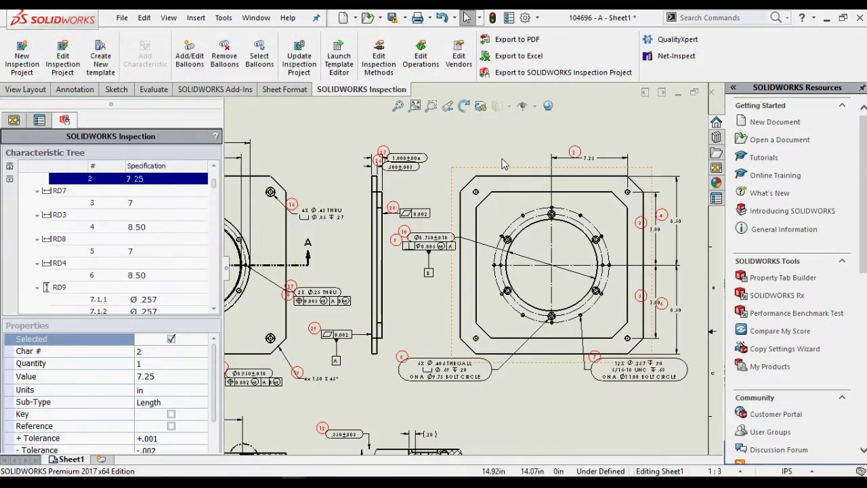
# - Dimension the plate's overall width between its two outer vertical edges above Drawing View1, and rebuild the drawing
pyautogui.scroll(3, 502, 164)
pyautogui.scroll(-4, 378, 210)
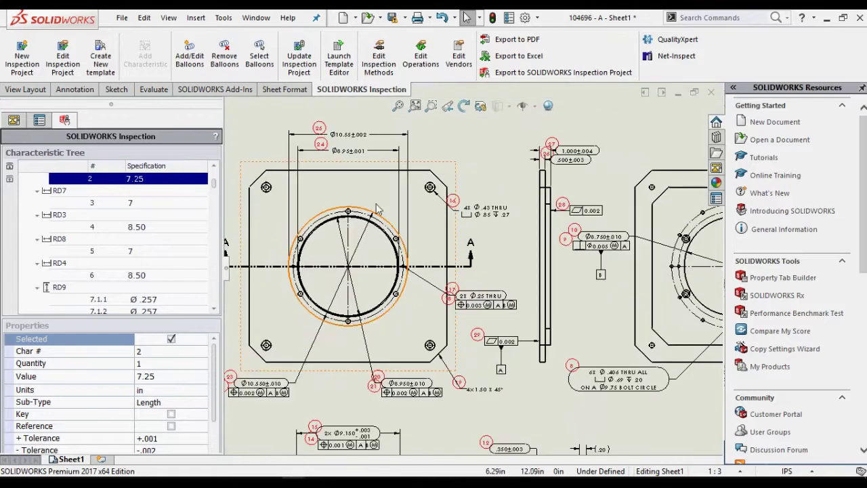
pyautogui.moveTo(377, 210); pyautogui.dragTo(390, 229, button='middle')
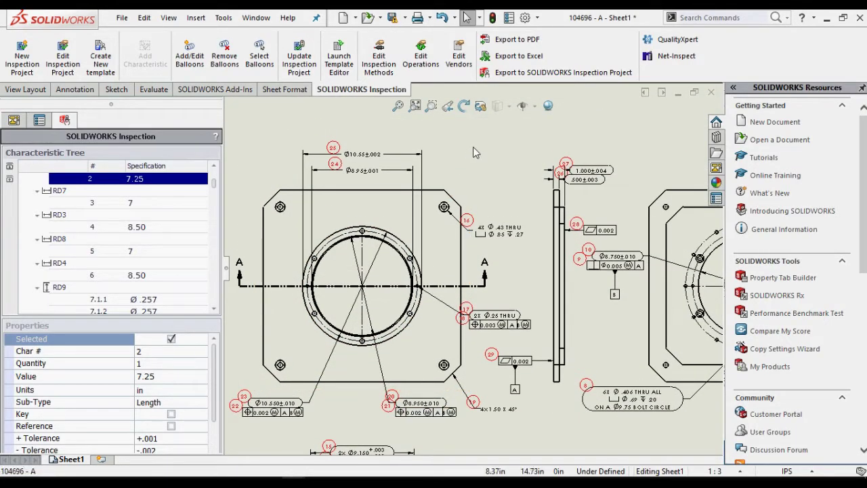
pyautogui.moveTo(474, 152); pyautogui.dragTo(478, 102, button='right')
pyautogui.click(264, 249)
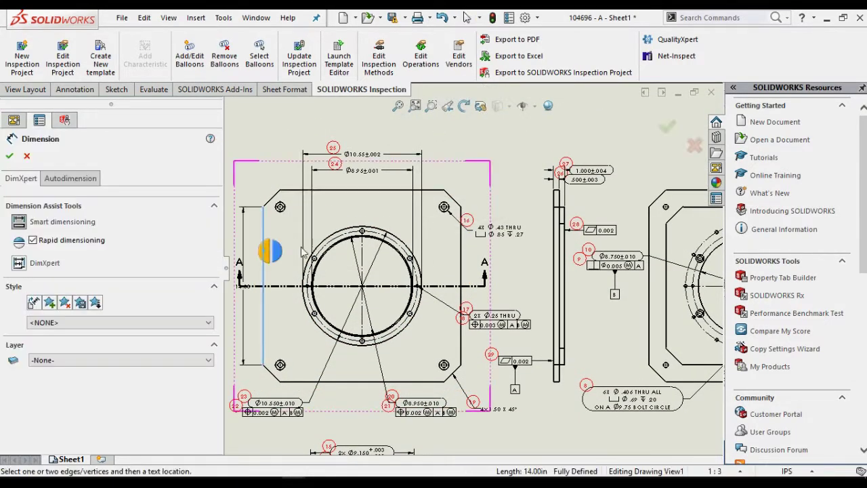
pyautogui.click(460, 249)
pyautogui.click(366, 141)
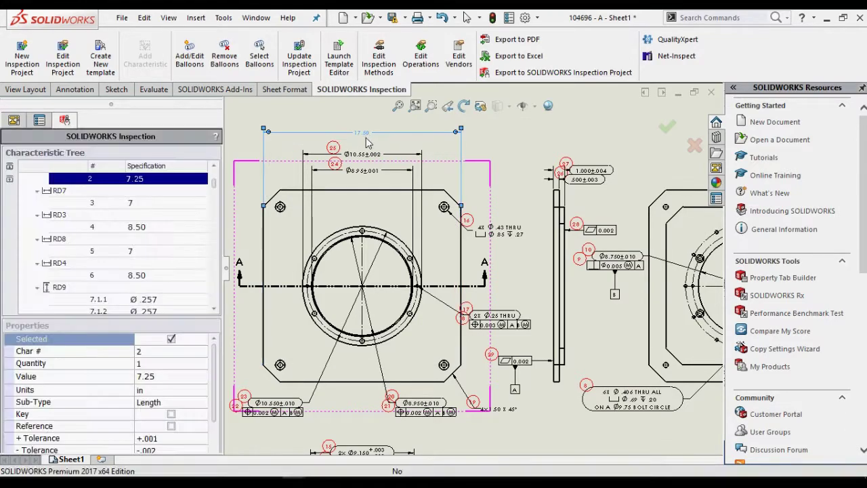
pyautogui.press('Escape')
pyautogui.scroll(1, 371, 184)
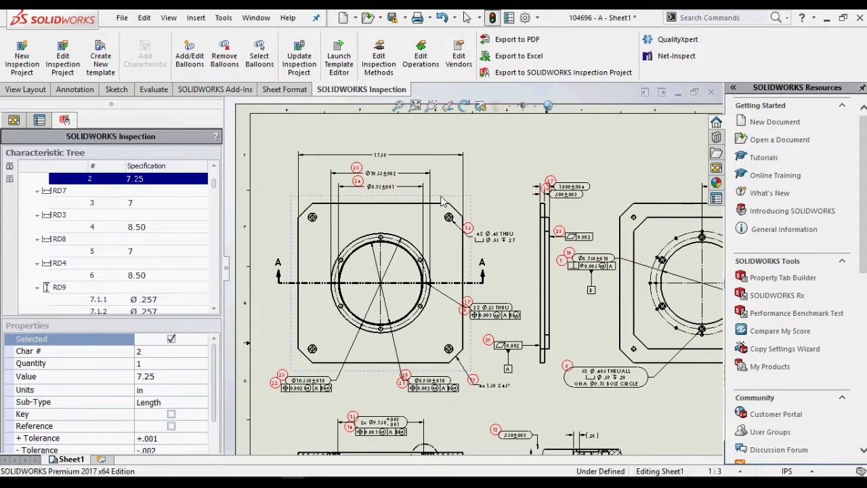
pyautogui.scroll(-1, 215, 183)
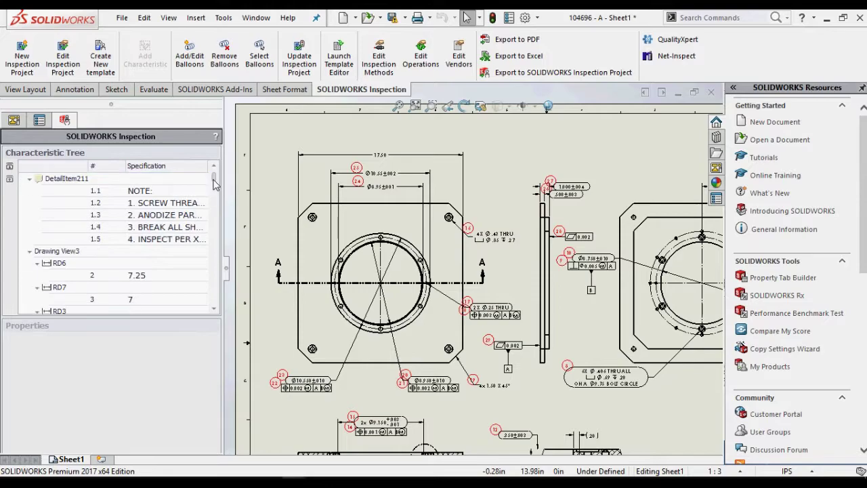
# - Add the green-flagged overall width dimension from the characteristic tree to the inspection project
pyautogui.moveTo(214, 183); pyautogui.dragTo(218, 298)
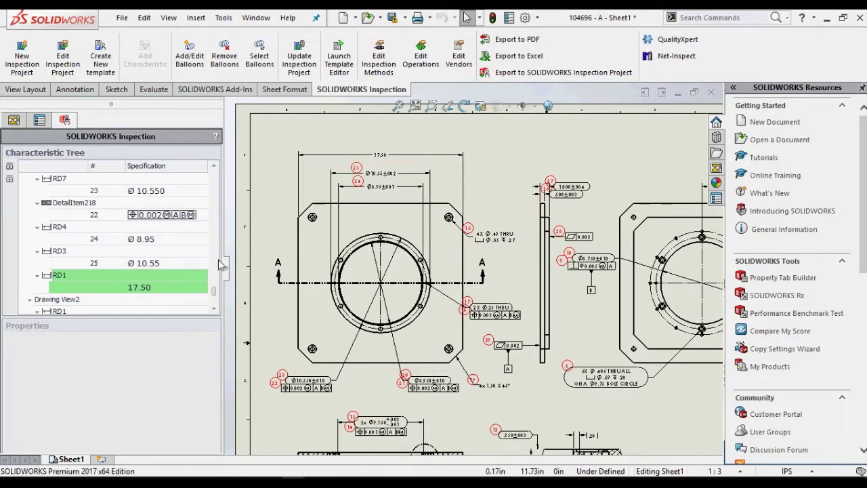
pyautogui.rightClick(181, 277)
pyautogui.click(204, 283)
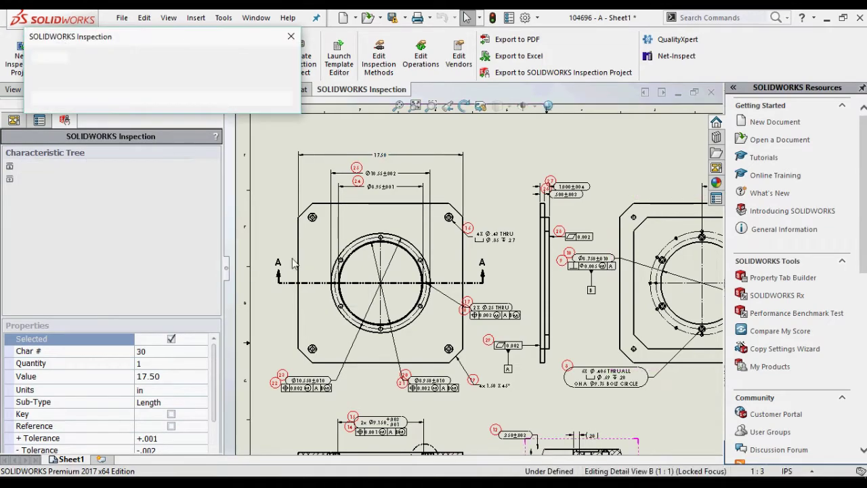
# - Exclude the Ø10.55 characteristic from the inspection project, removing its balloon, and include it again
pyautogui.click(377, 175)
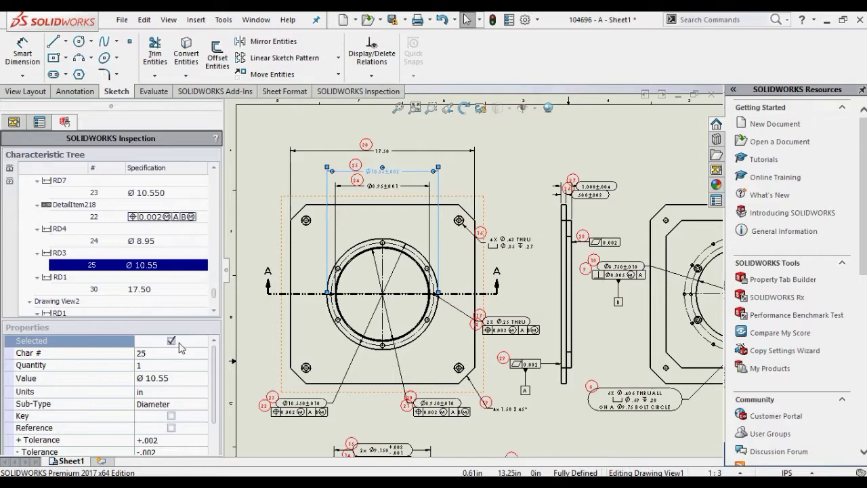
pyautogui.click(171, 341)
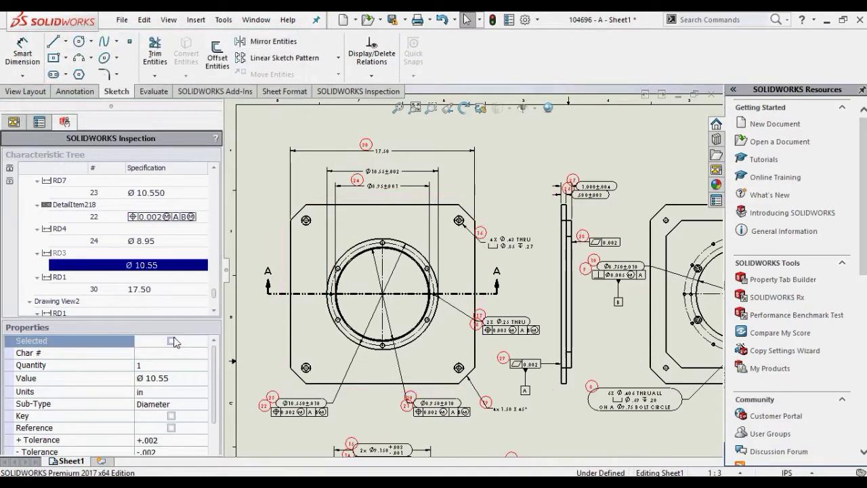
pyautogui.scroll(-2, 393, 189)
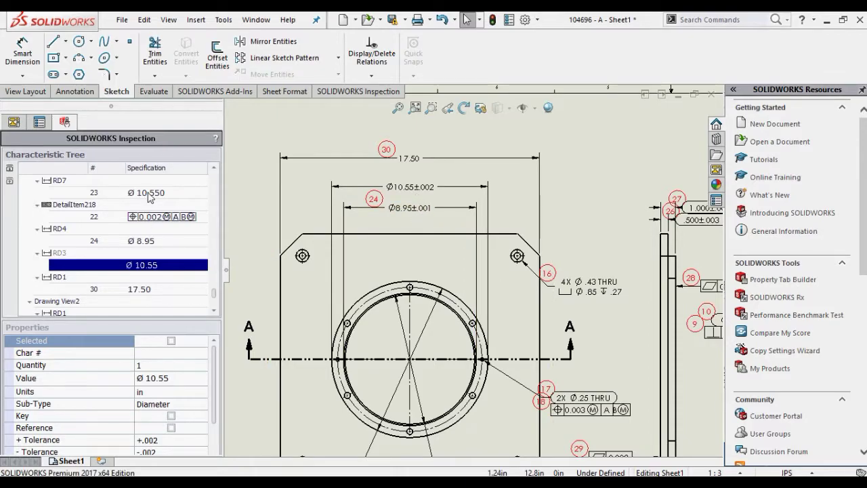
pyautogui.click(159, 265)
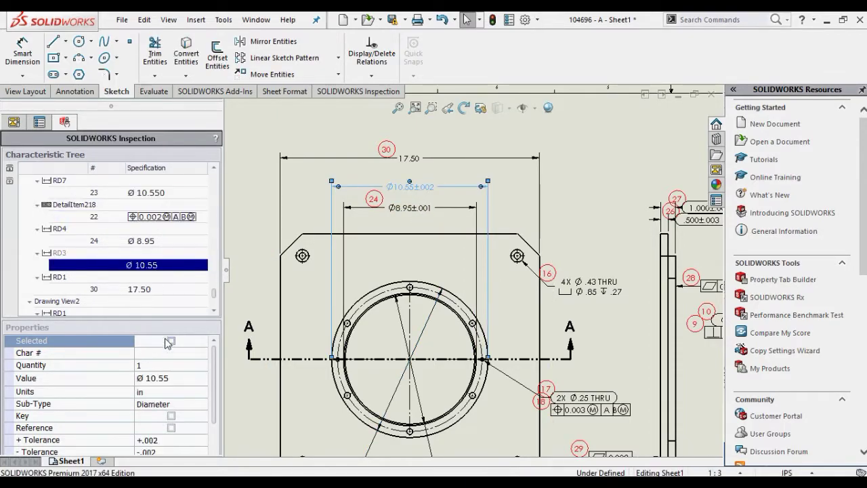
pyautogui.click(170, 340)
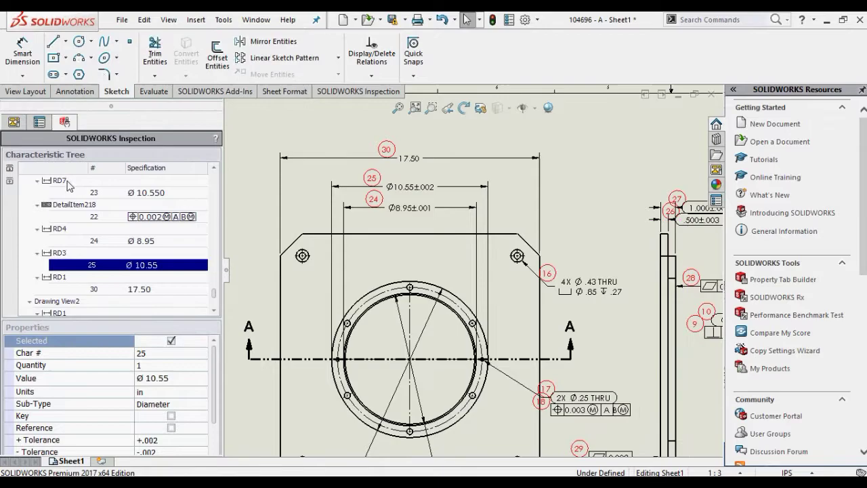
# - Switch to the open Shaft drawing
pyautogui.scroll(4, 459, 274)
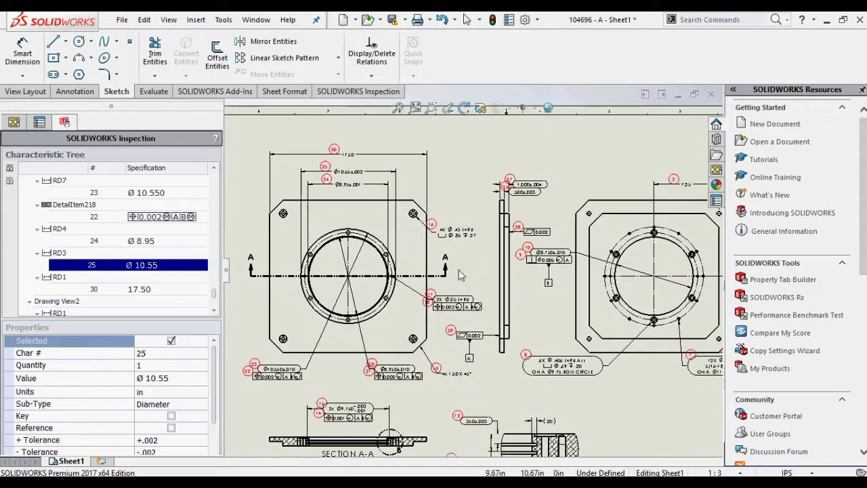
pyautogui.scroll(3, 459, 274)
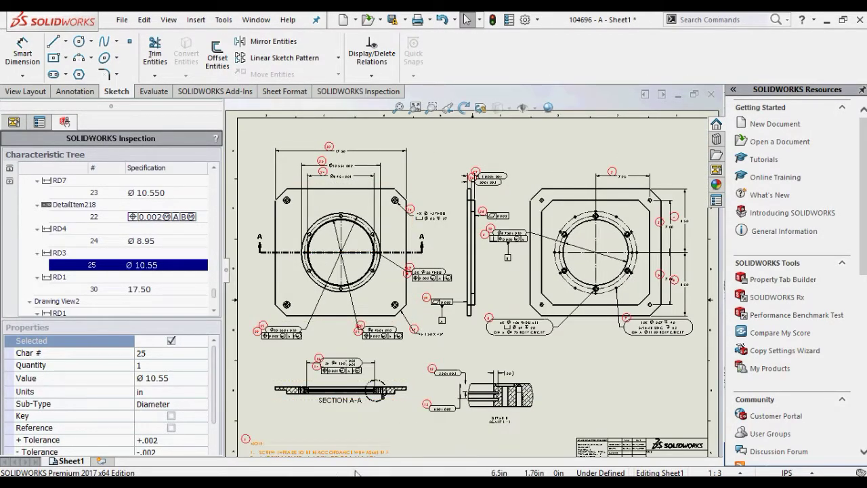
pyautogui.moveTo(345, 474)
pyautogui.click(356, 427)
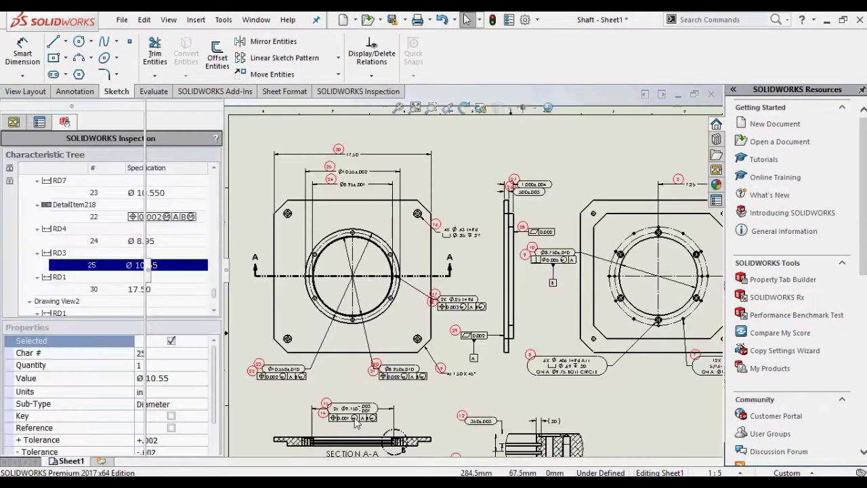
pyautogui.scroll(-3, 376, 271)
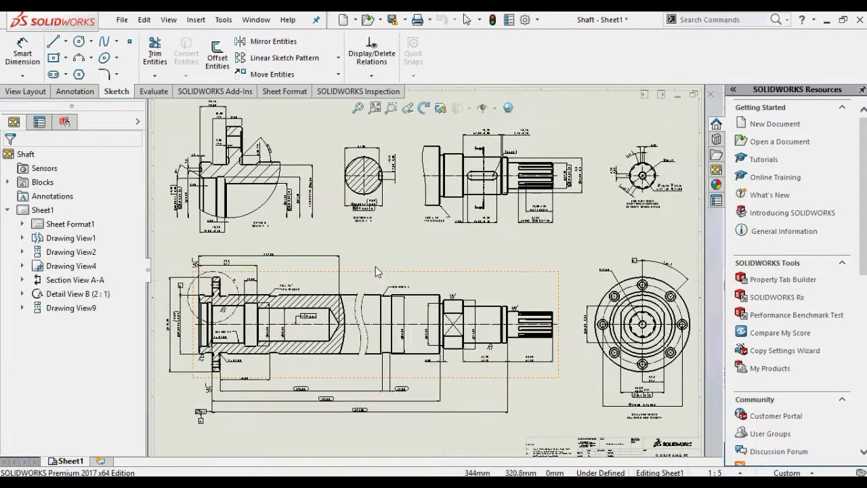
pyautogui.click(384, 249)
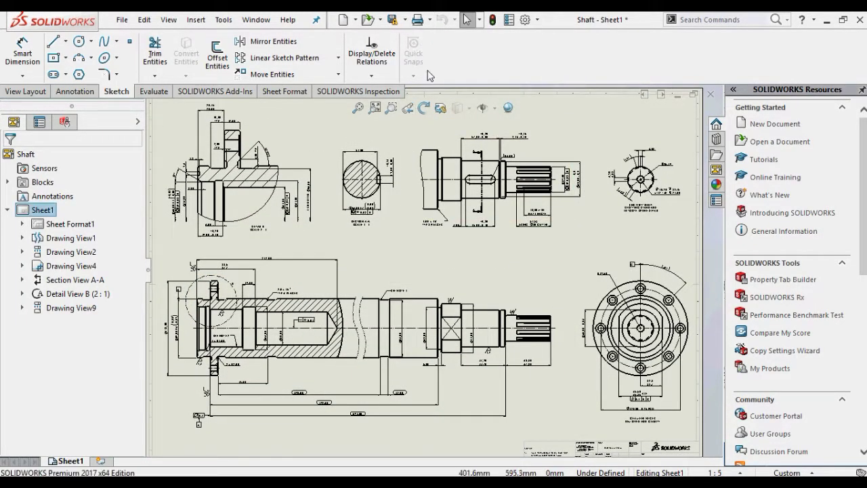
# - Create a new inspection project for the shaft drawing with the extraction method set to Manual
pyautogui.click(359, 91)
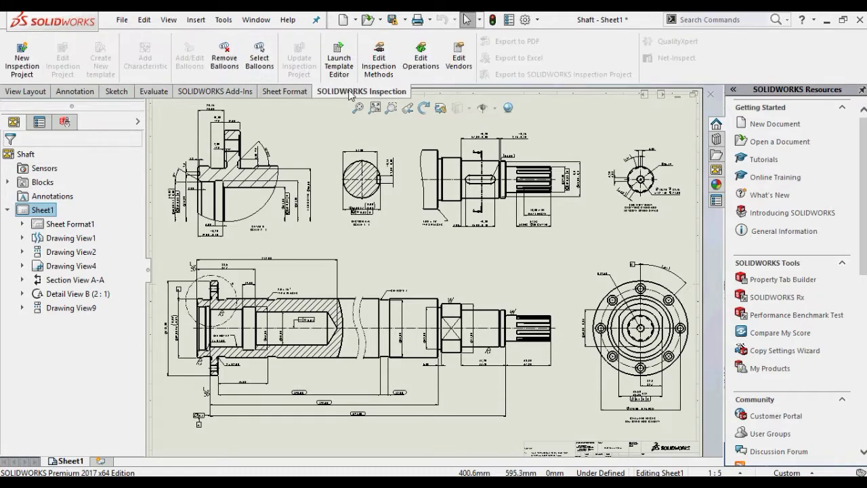
pyautogui.click(20, 61)
pyautogui.click(10, 162)
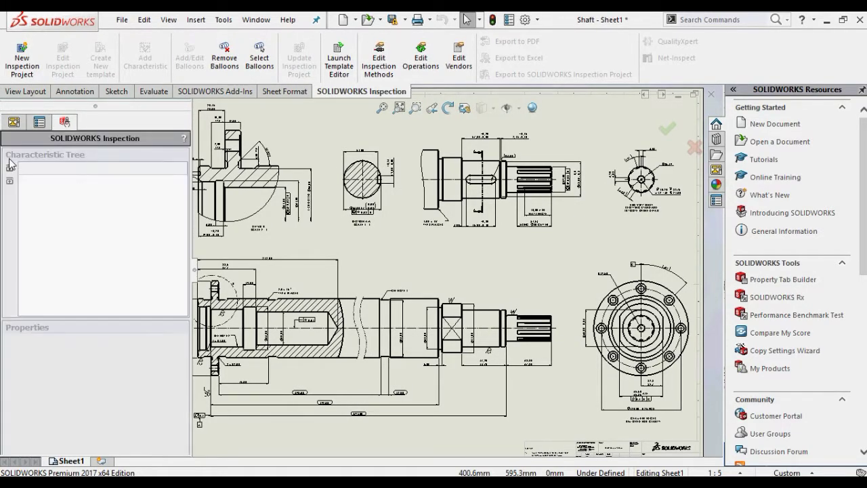
pyautogui.click(161, 401)
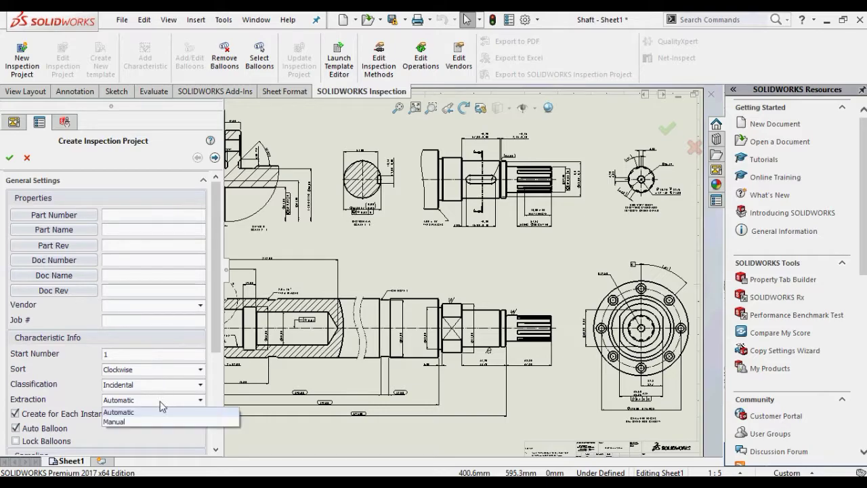
pyautogui.click(140, 421)
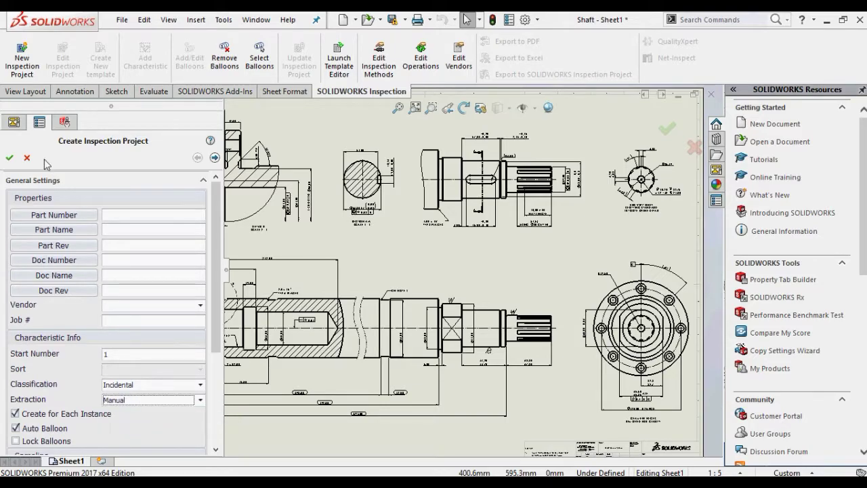
pyautogui.click(9, 157)
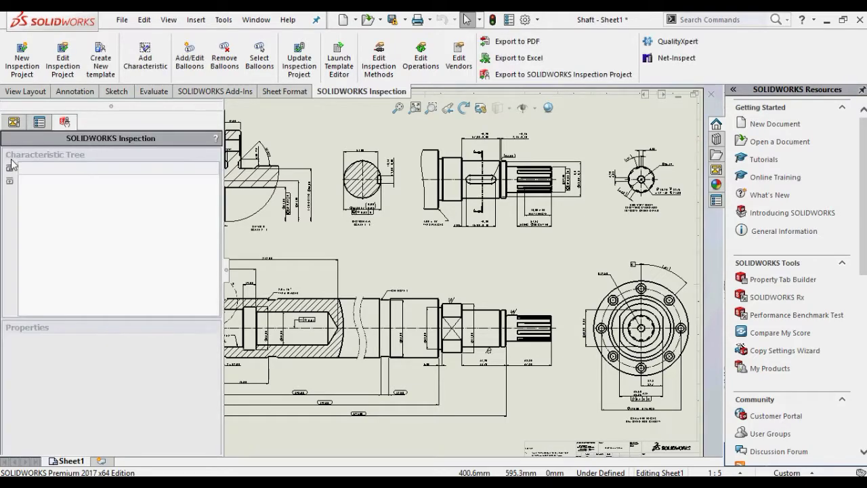
# - Manually add the 67.20/66.70 and 68.30/67.80 length dimensions at the shaft's splined end as inspection characteristics
pyautogui.click(133, 63)
pyautogui.scroll(-3, 548, 310)
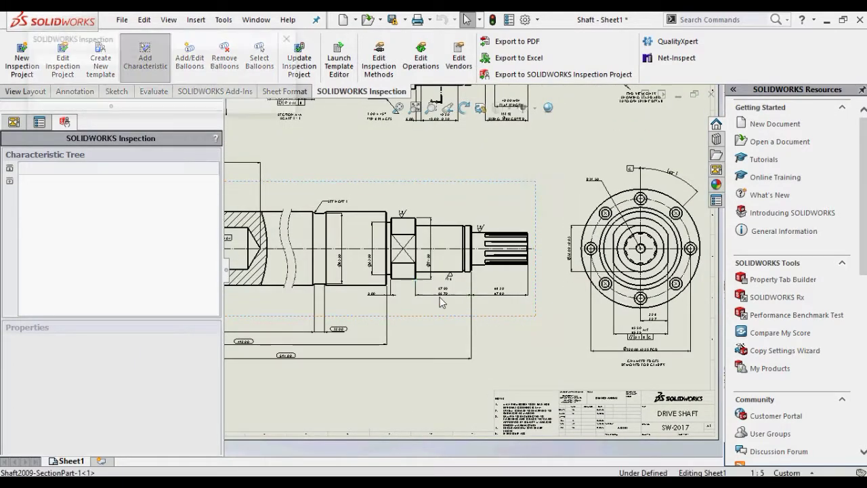
pyautogui.click(441, 292)
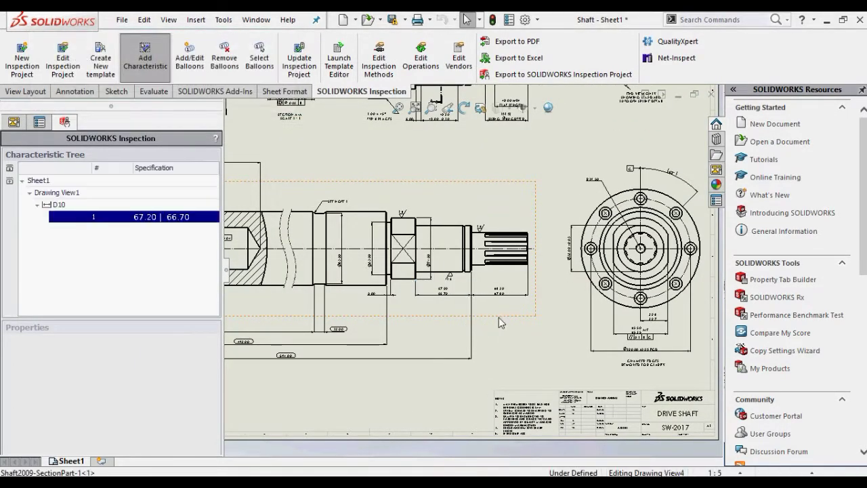
pyautogui.scroll(-2, 506, 319)
pyautogui.click(472, 295)
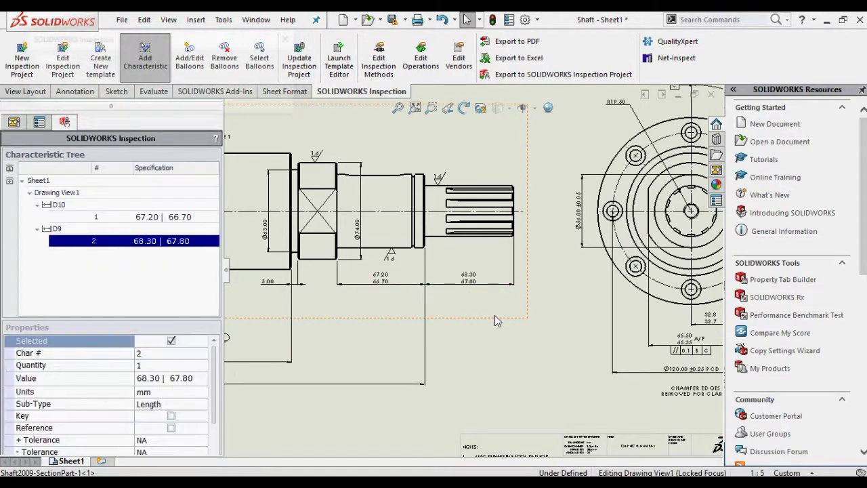
# - Window-select the dimensions around the flange end view and the 393.00, 12.00, 492.00 and 594.00 lengths below the main view as inspection characteristics
pyautogui.scroll(3, 495, 318)
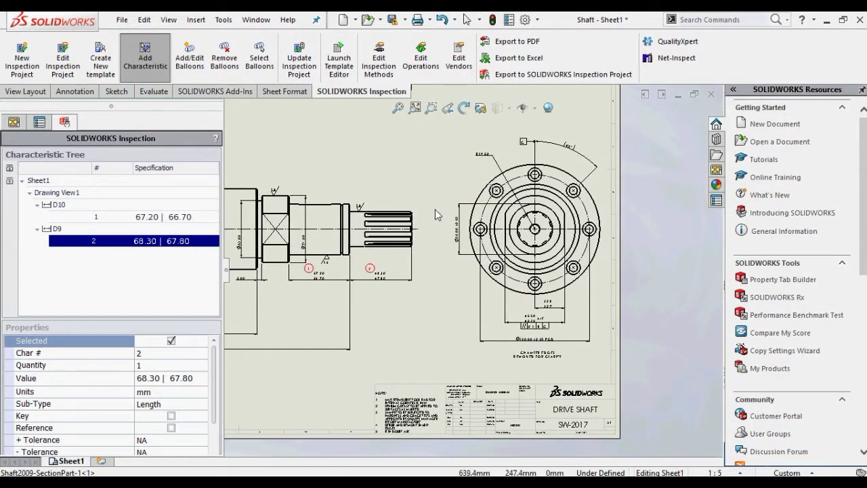
pyautogui.moveTo(434, 197); pyautogui.dragTo(597, 333)
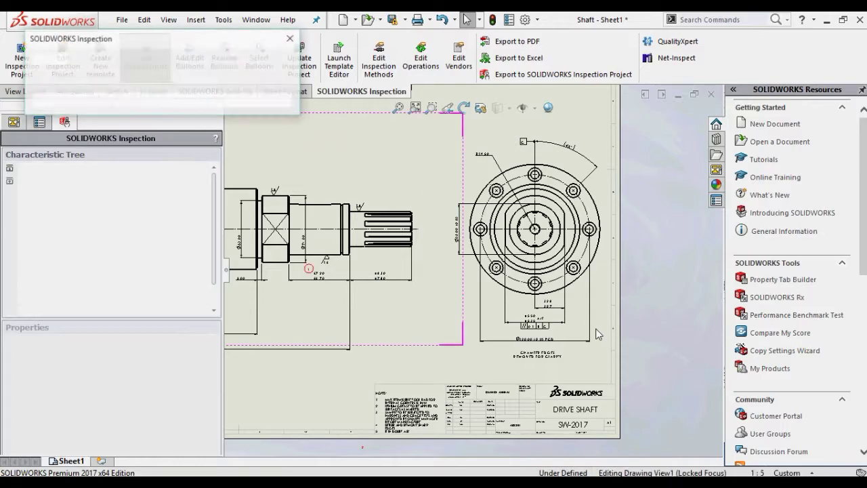
pyautogui.moveTo(412, 327); pyautogui.dragTo(677, 342, button='middle')
pyautogui.moveTo(542, 387); pyautogui.dragTo(329, 303)
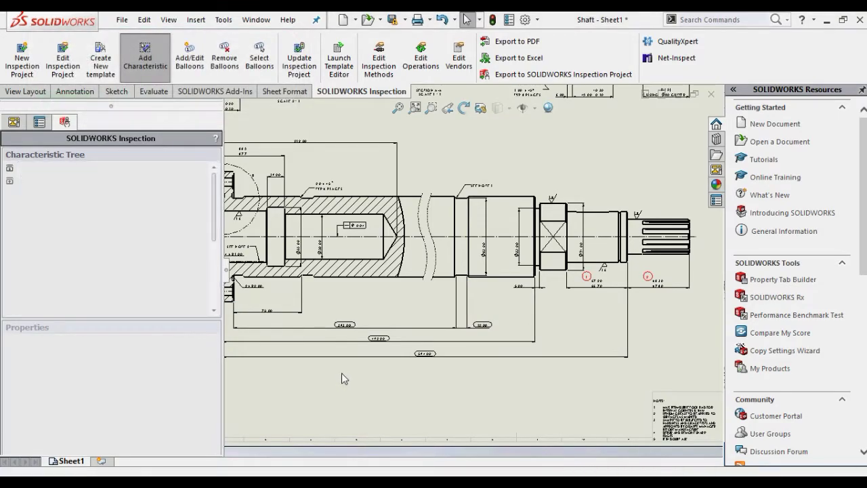
# - Remove the 393.00 length and the 68.30/67.80 splined-end length from the inspection characteristics
pyautogui.scroll(5, 374, 334)
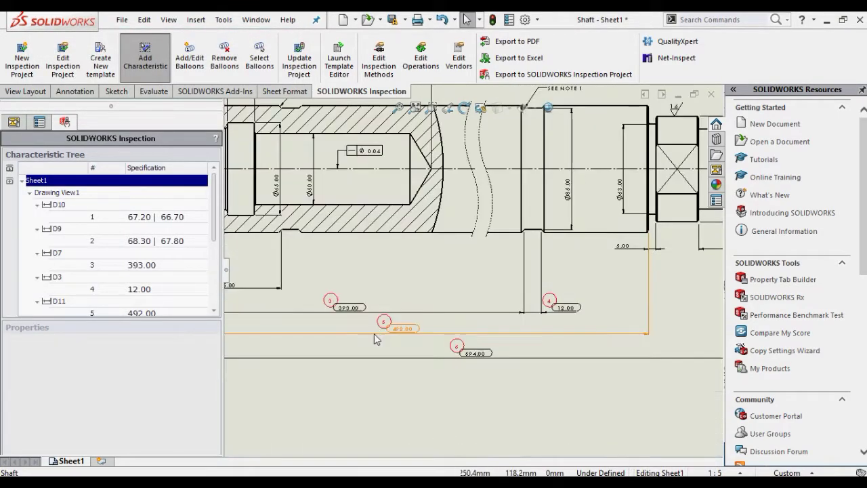
pyautogui.click(379, 289)
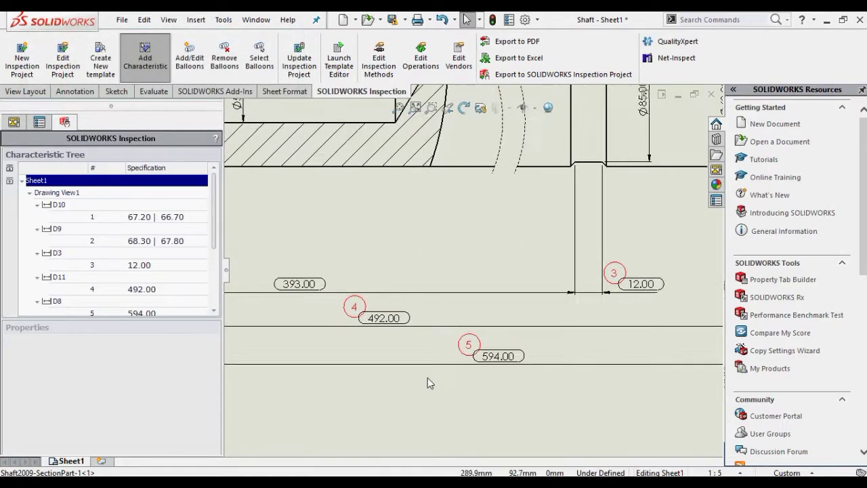
pyautogui.scroll(2, 428, 377)
pyautogui.scroll(2, 580, 296)
pyautogui.scroll(2, 704, 258)
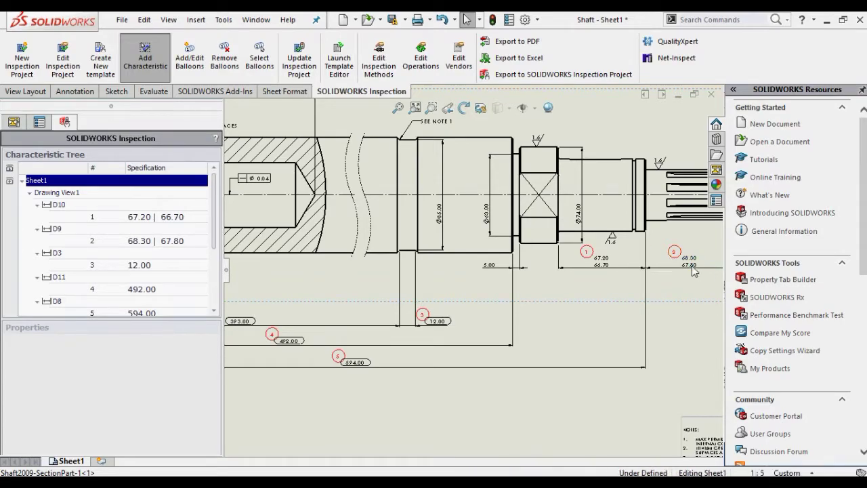
pyautogui.click(692, 268)
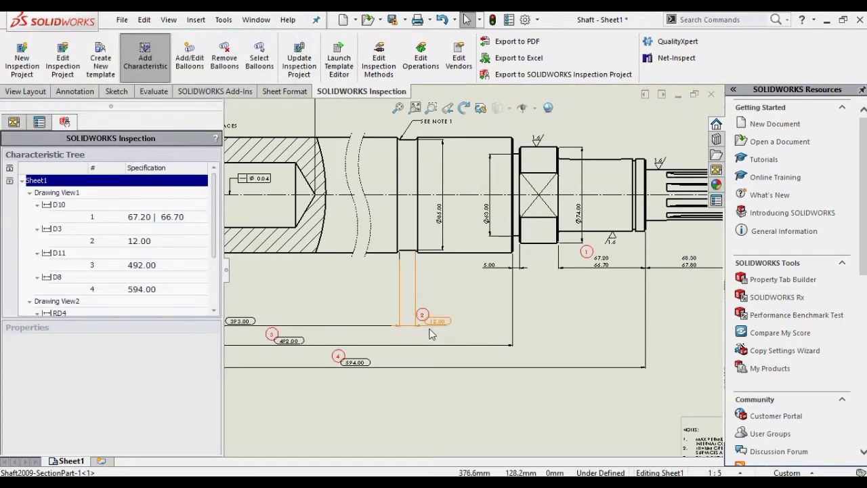
pyautogui.scroll(4, 468, 382)
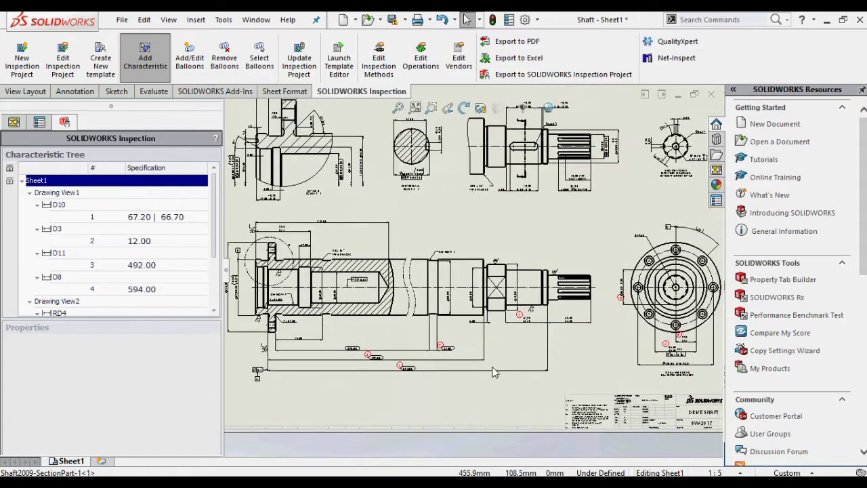
pyautogui.scroll(3, 495, 372)
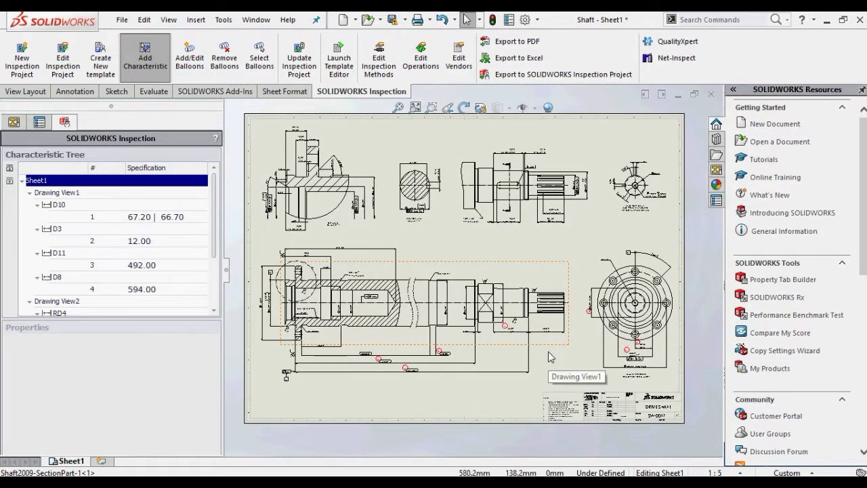